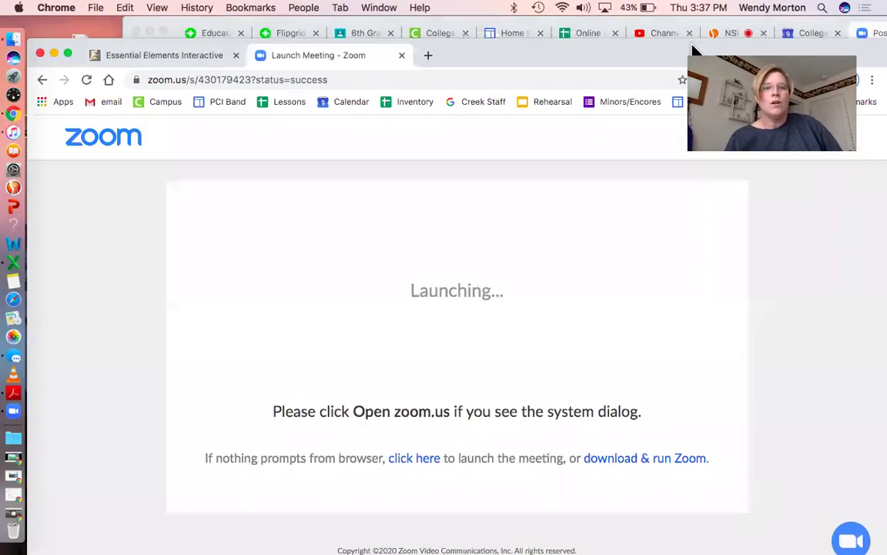
# From the Essential Elements Interactive page, open Student Sign In and choose 'Create an Account'.
pyautogui.click(154, 68)
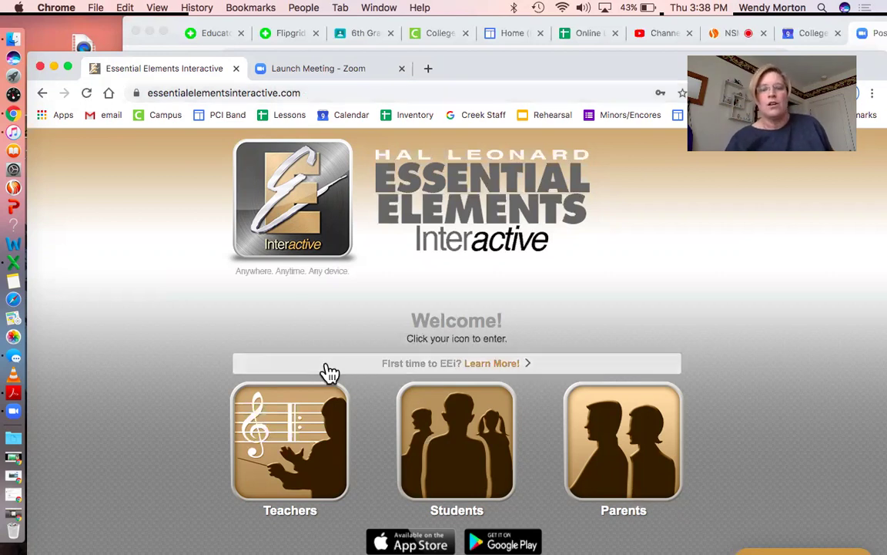
pyautogui.click(483, 462)
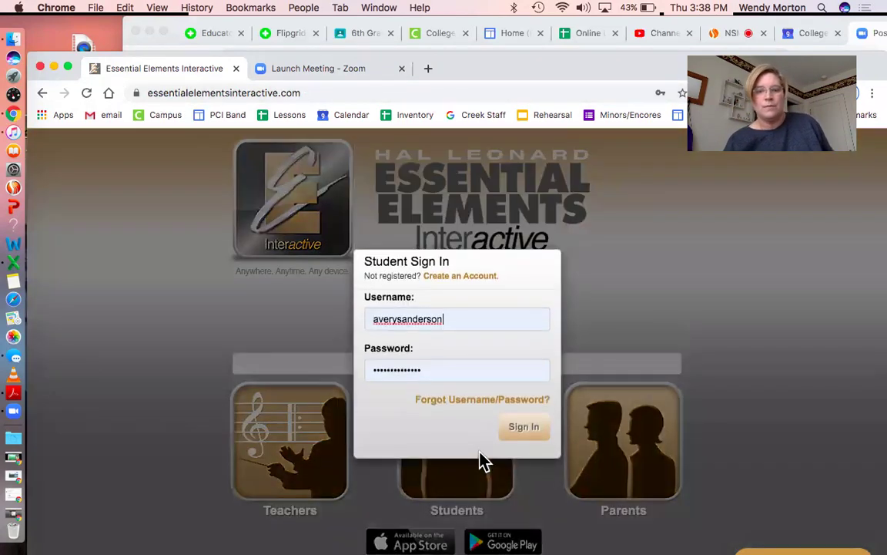
pyautogui.click(461, 281)
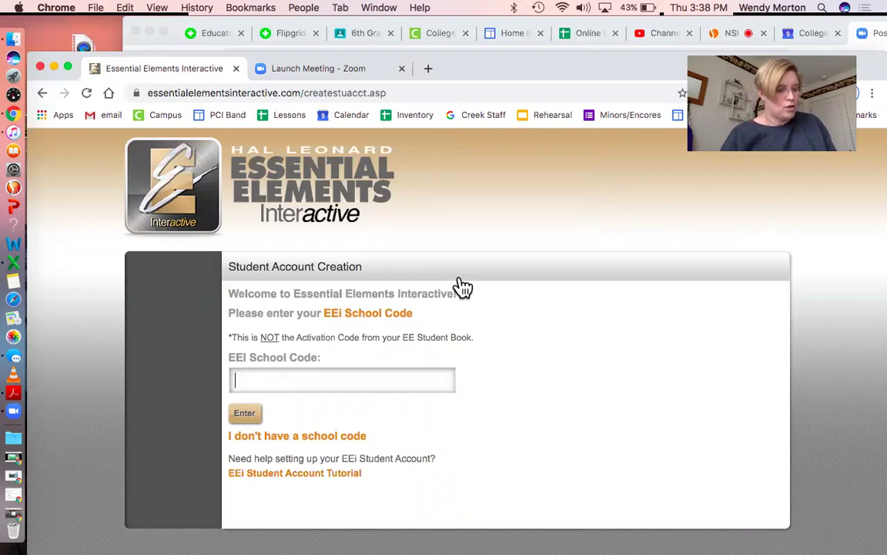
# Enter the autofilled school code for the Prairie Creek Intermediate Band class and submit it.
pyautogui.write('pr')
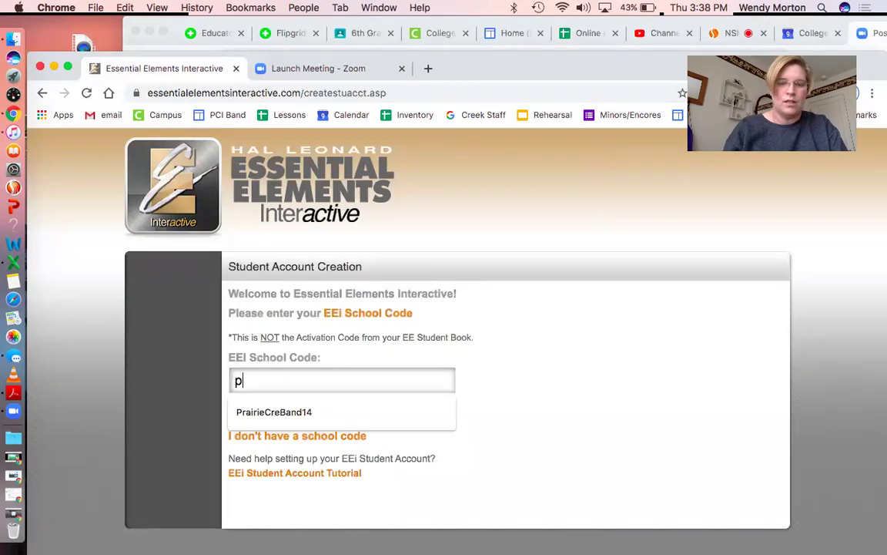
pyautogui.click(306, 414)
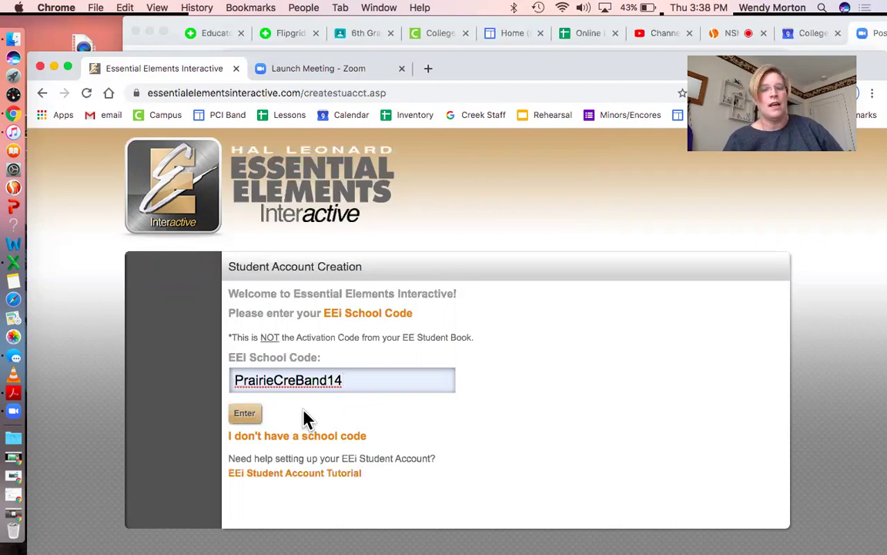
pyautogui.click(256, 418)
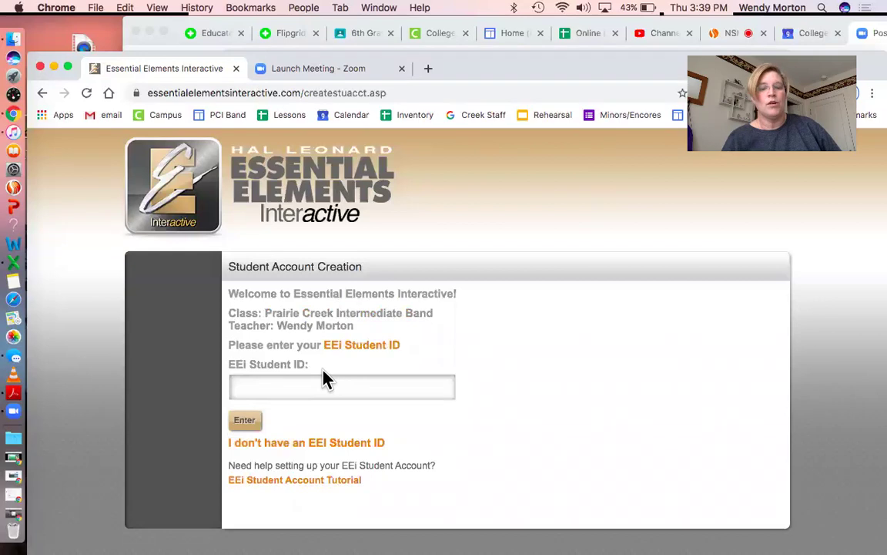
# Proceed without a Student ID, accept the book-ownership and Terms of Use checkboxes, and submit the book's activation code.
pyautogui.click(277, 446)
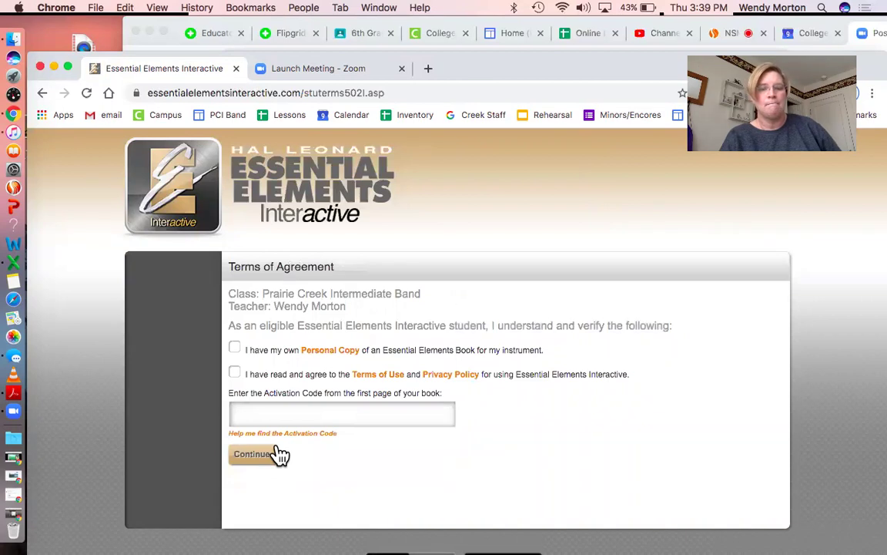
pyautogui.click(234, 349)
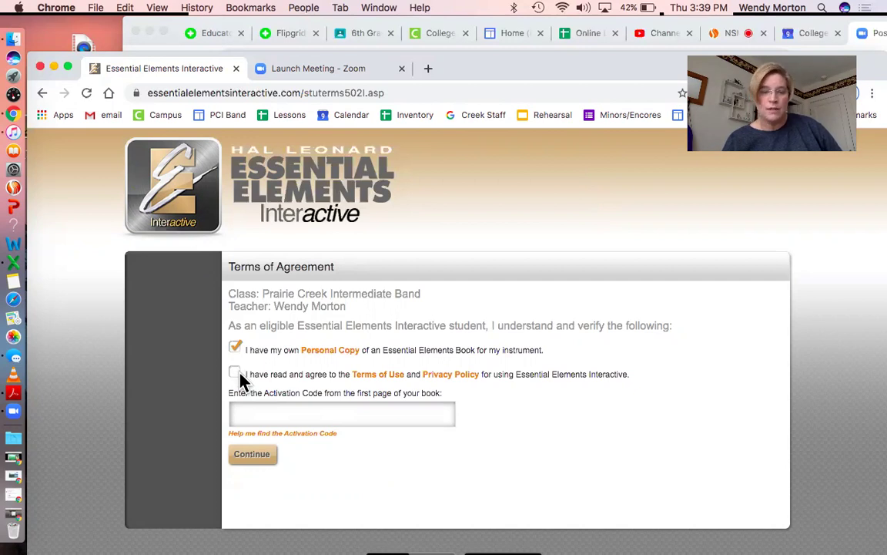
pyautogui.click(235, 374)
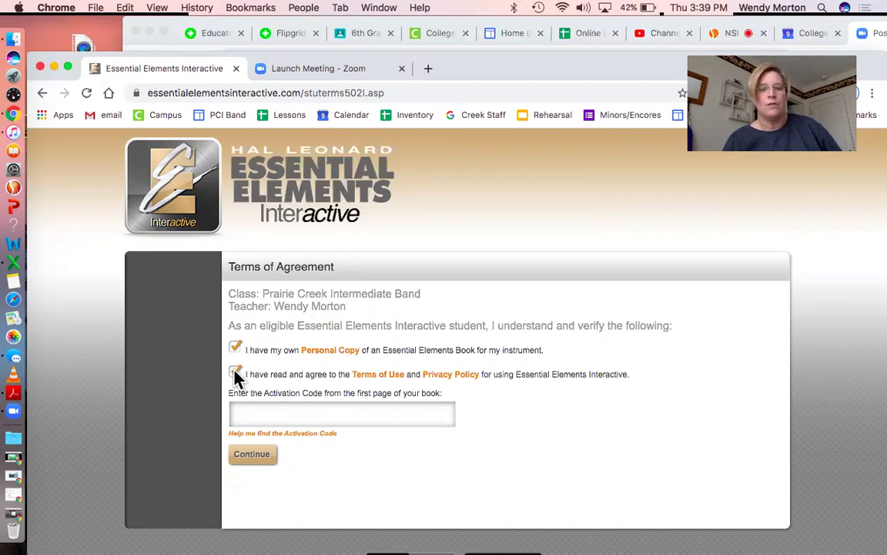
pyautogui.click(244, 417)
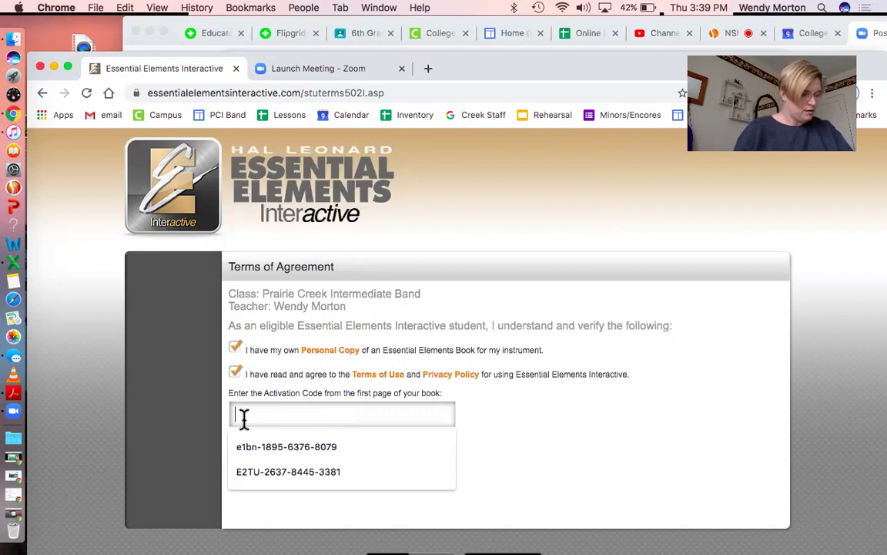
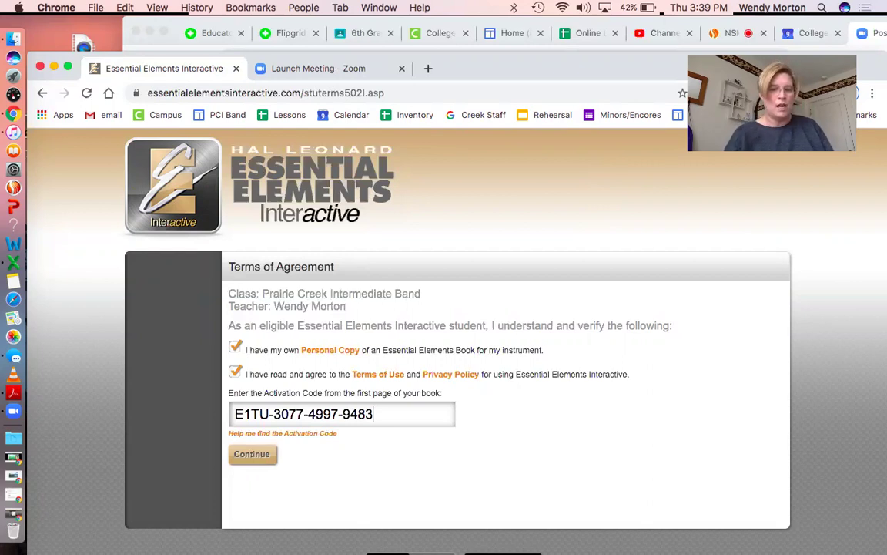
pyautogui.click(258, 461)
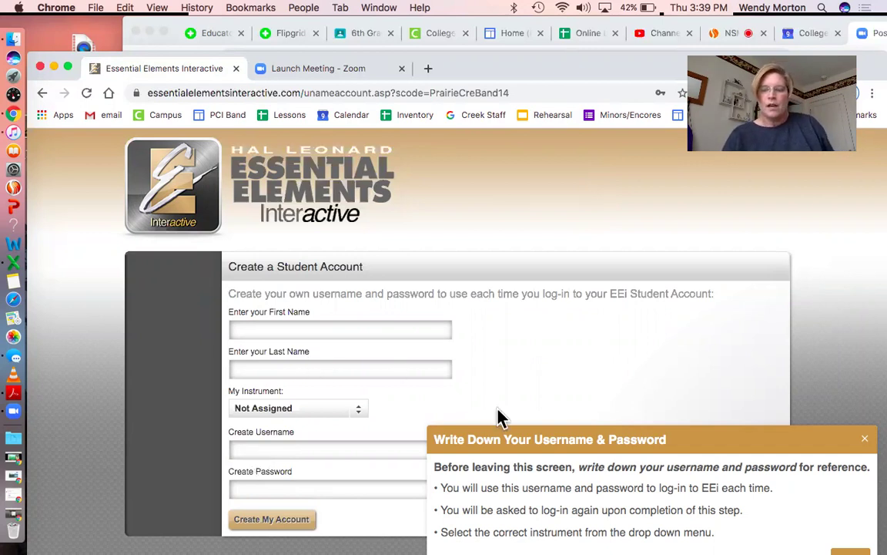
# Enter the student's first and last name and choose Tuba as the instrument.
pyautogui.click(299, 329)
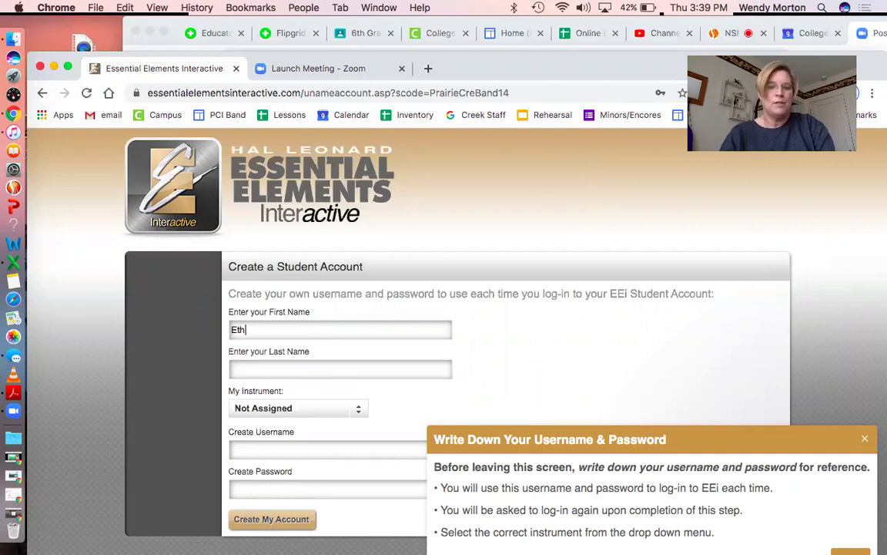
pyautogui.press('Tab')
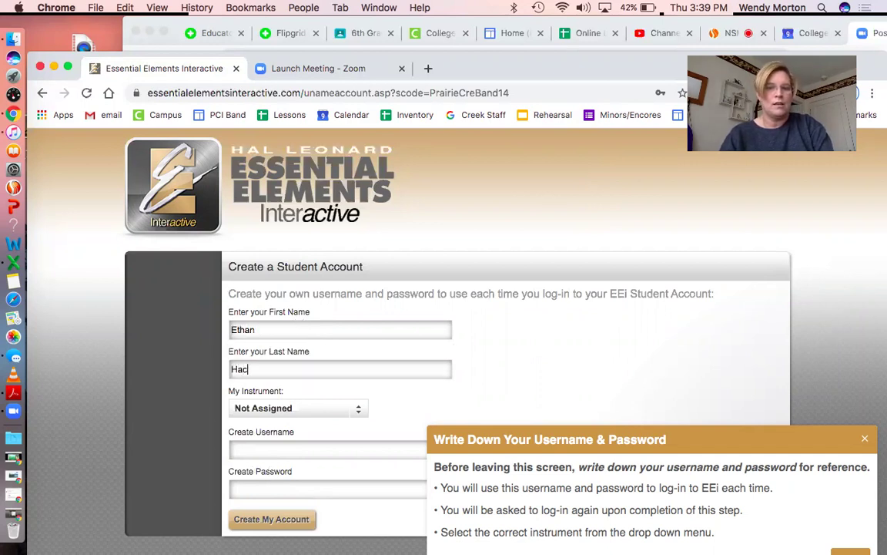
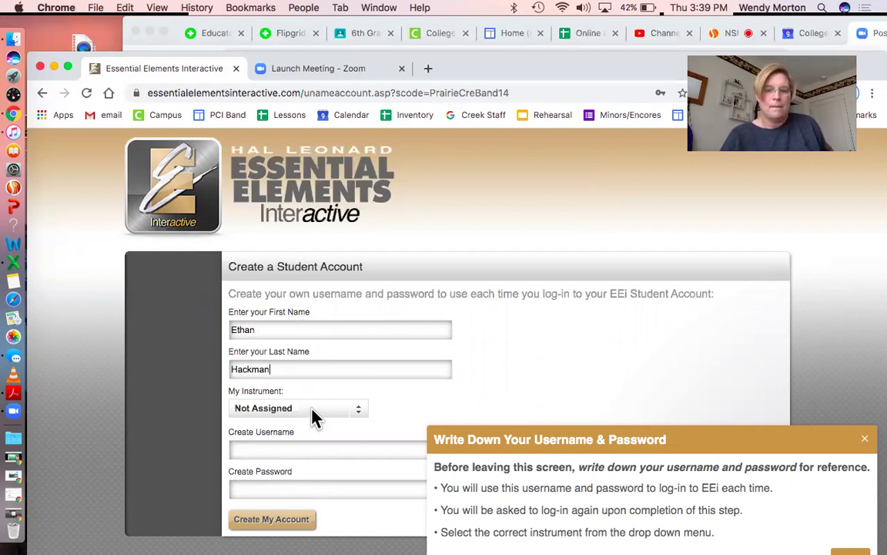
pyautogui.click(314, 416)
pyautogui.scroll(-5, 297, 536)
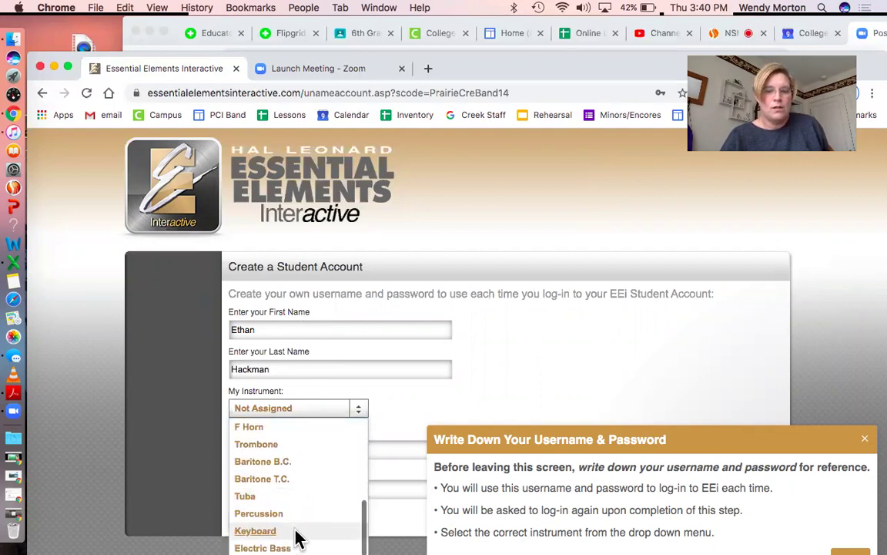
pyautogui.click(273, 496)
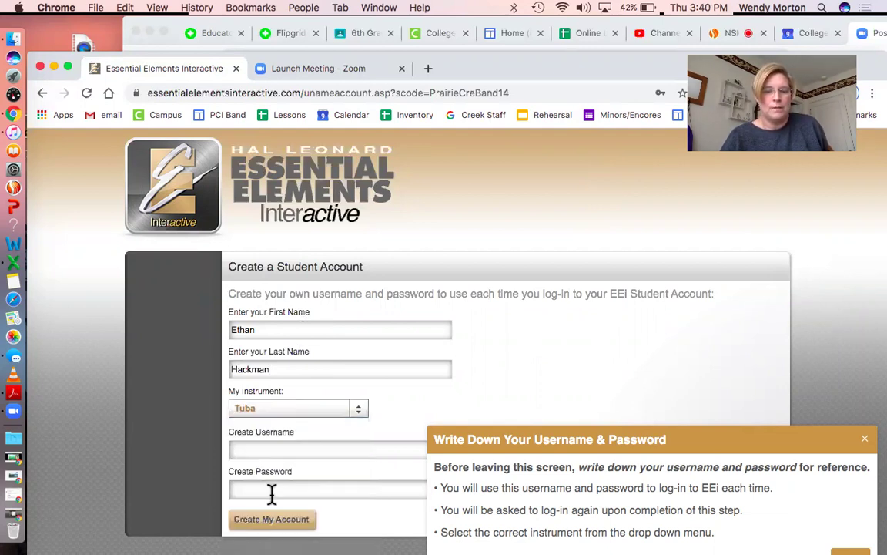
# Enter a username and password for the student and create the account.
pyautogui.click(289, 449)
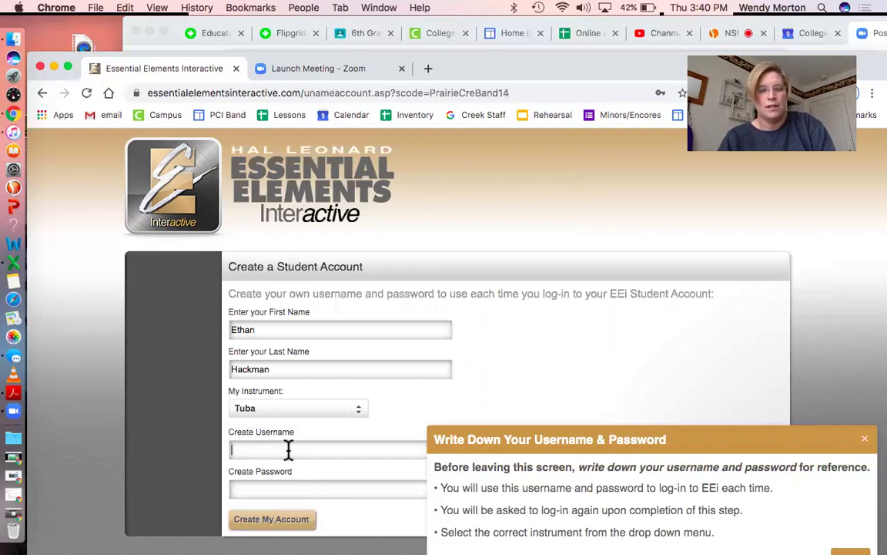
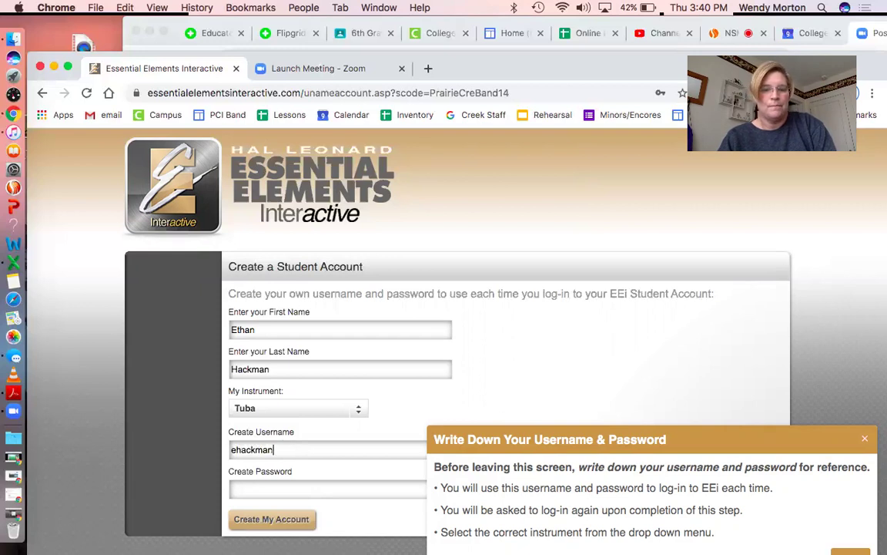
pyautogui.press('Tab')
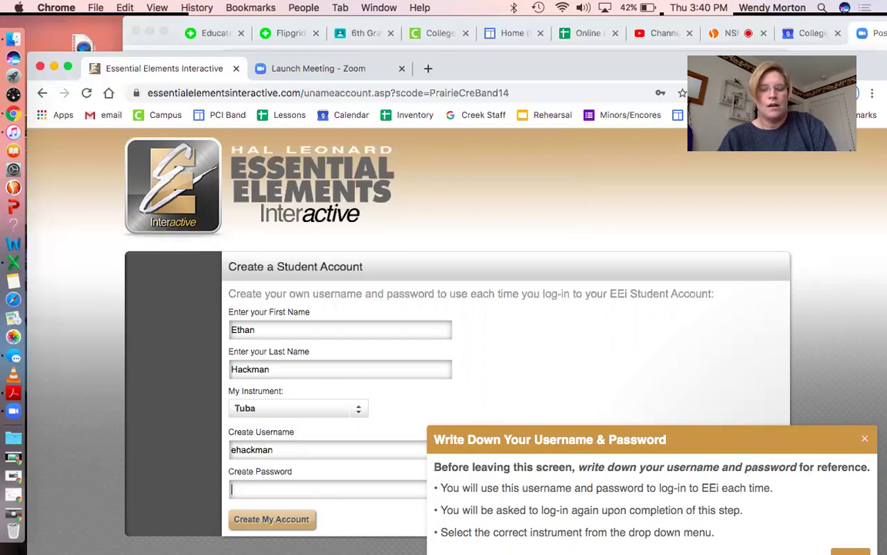
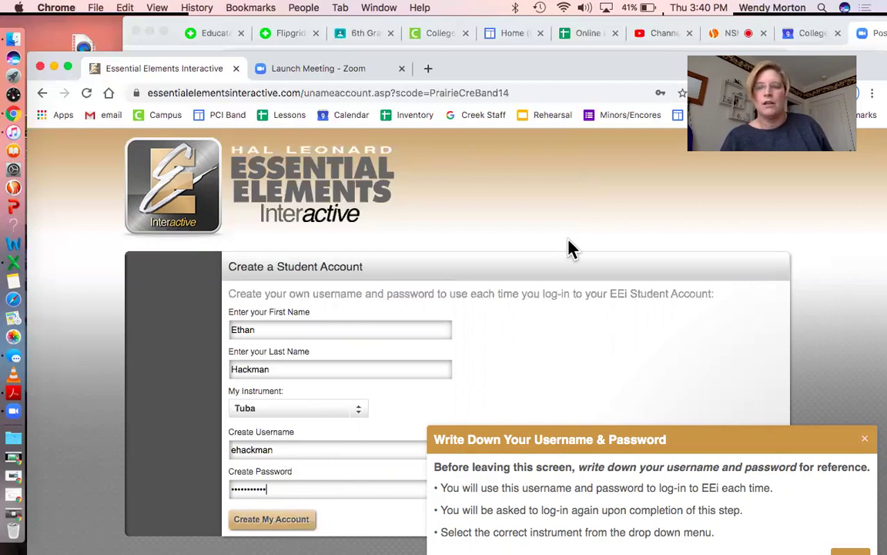
pyautogui.click(297, 527)
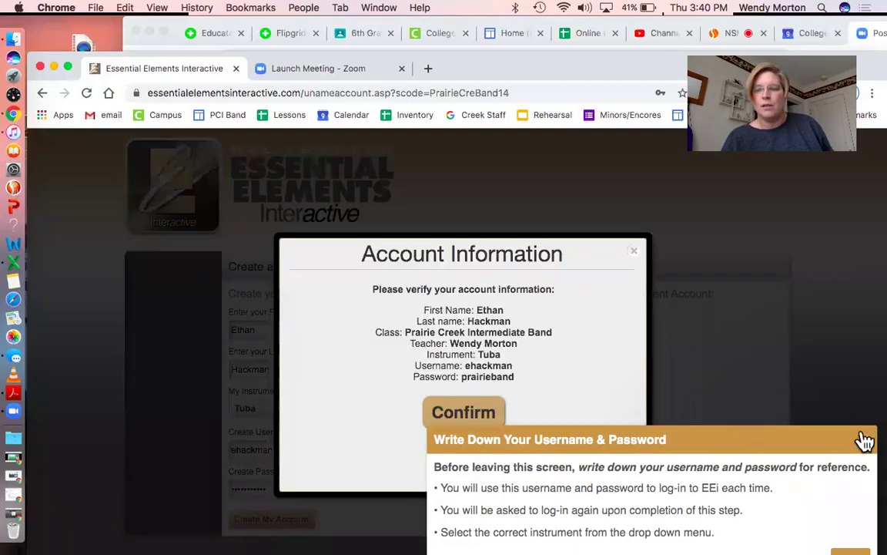
# Dismiss the write-down-your-login reminder and confirm the account information.
pyautogui.click(864, 438)
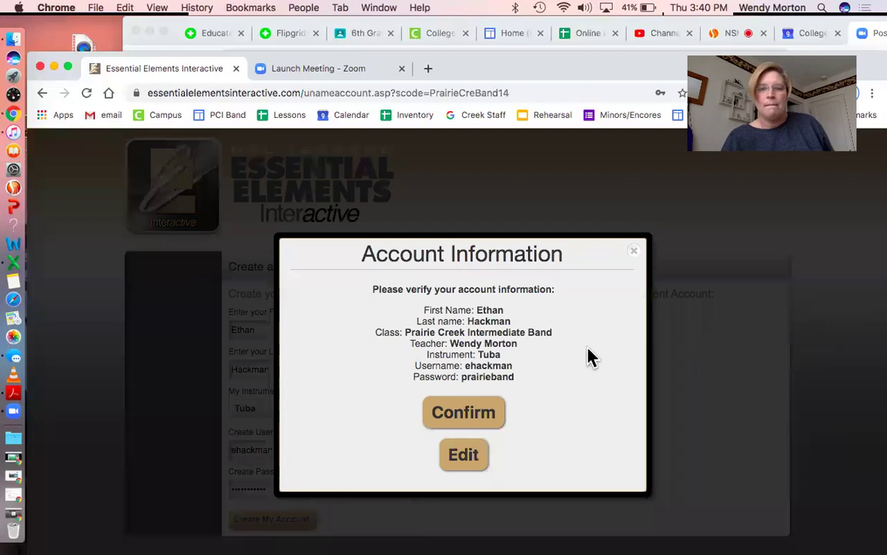
pyautogui.click(491, 416)
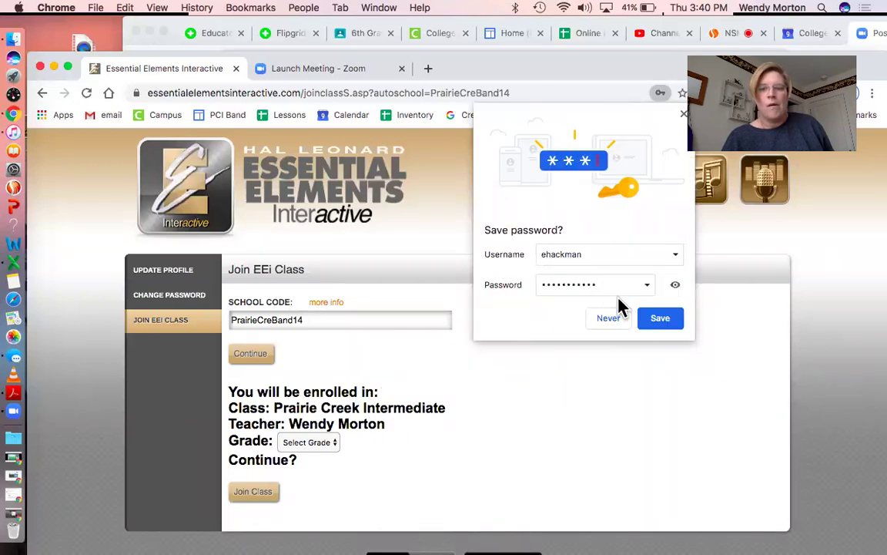
# Join Prairie Creek Intermediate at grade 6 and accept the sign-out alert.
pyautogui.click(655, 323)
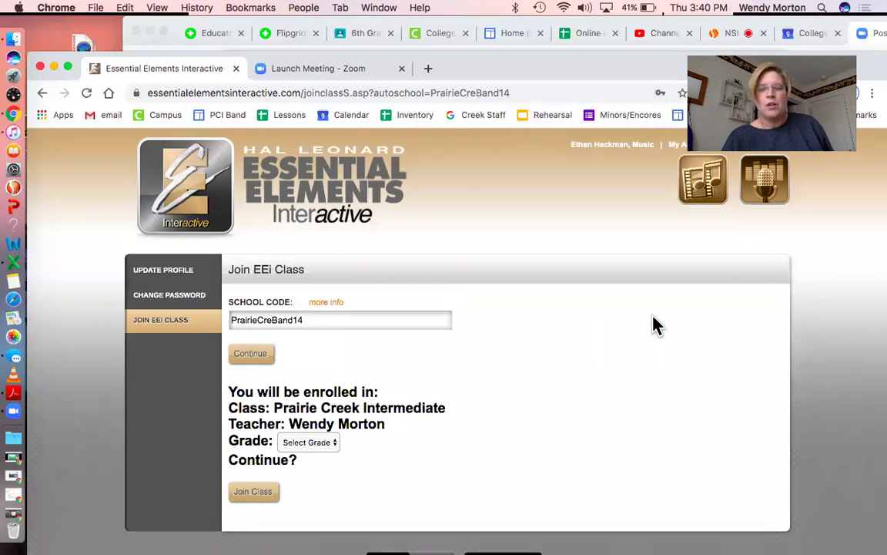
pyautogui.click(337, 448)
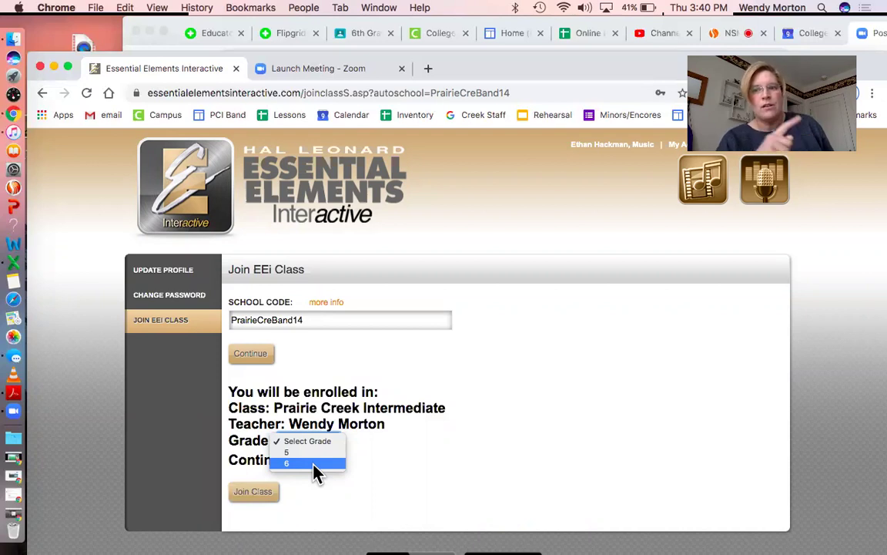
pyautogui.click(316, 463)
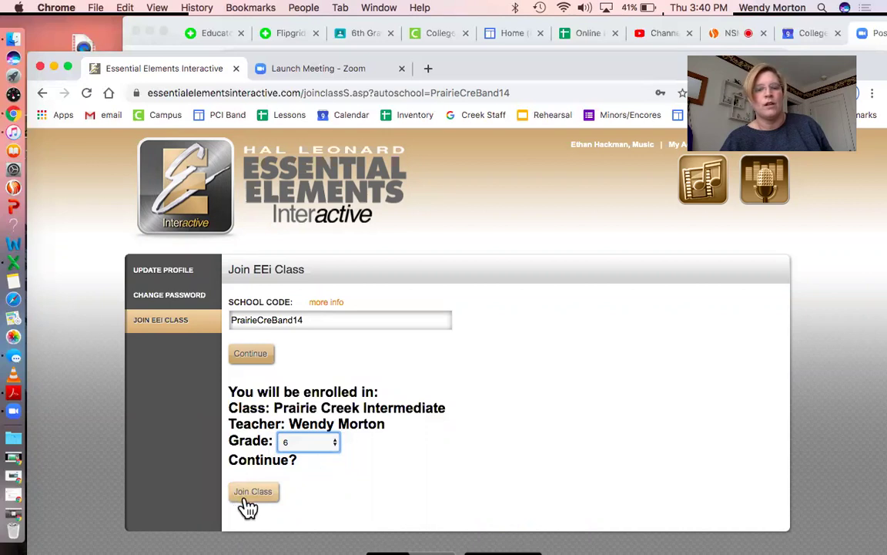
pyautogui.scroll(-2, 419, 432)
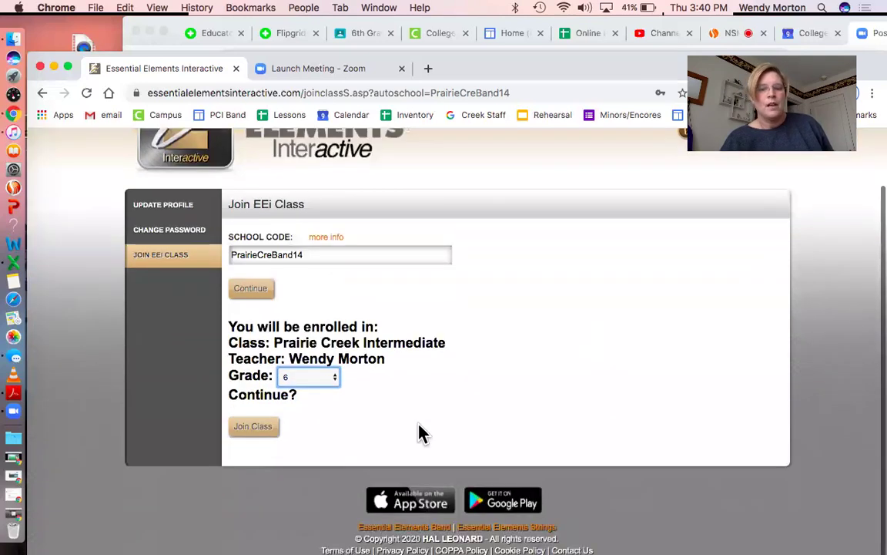
pyautogui.click(263, 437)
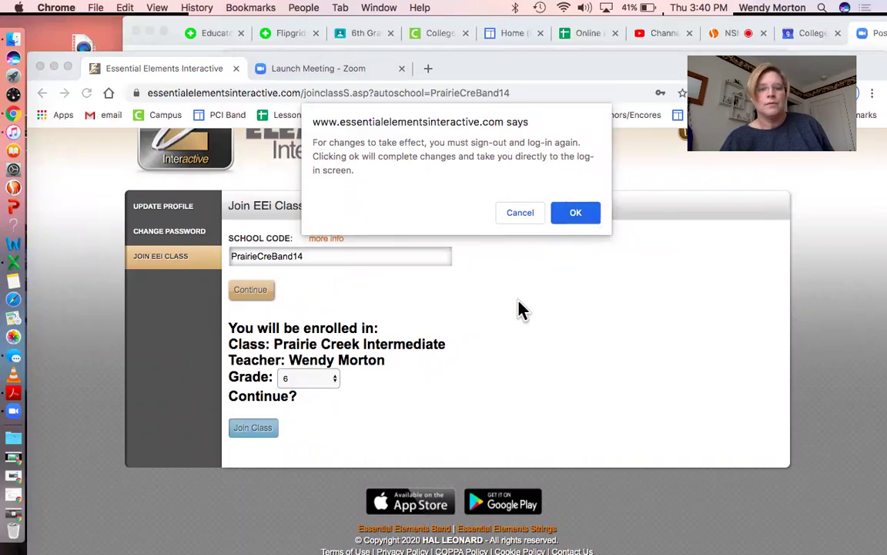
pyautogui.click(580, 213)
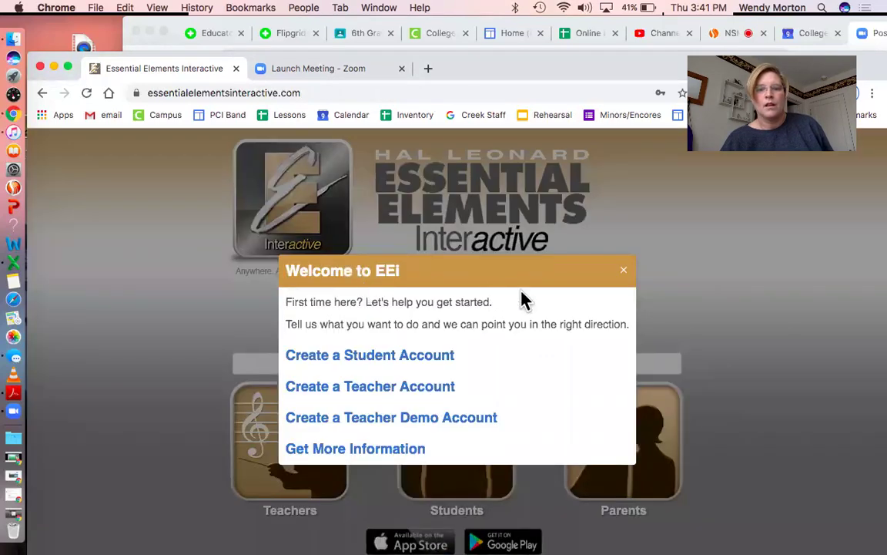
# Close the welcome popup and More Info panel, then sign in as the new student.
pyautogui.click(624, 270)
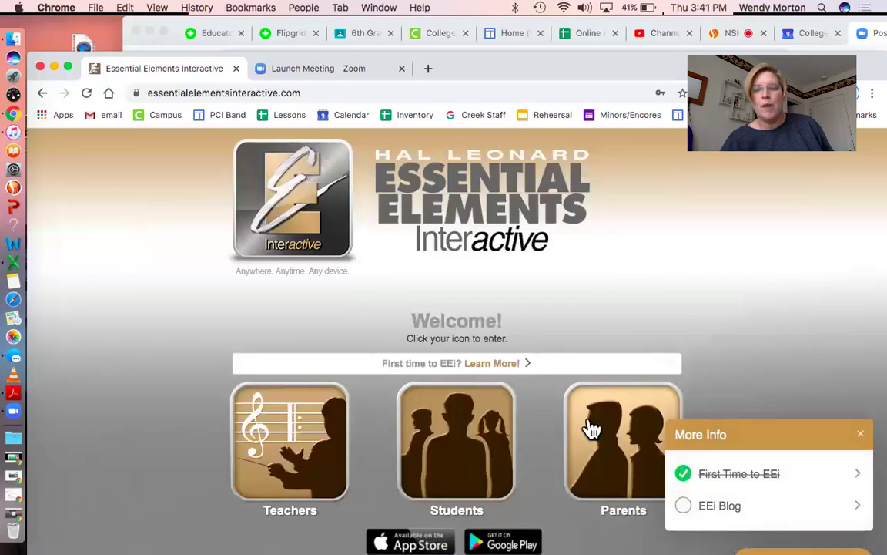
pyautogui.click(864, 441)
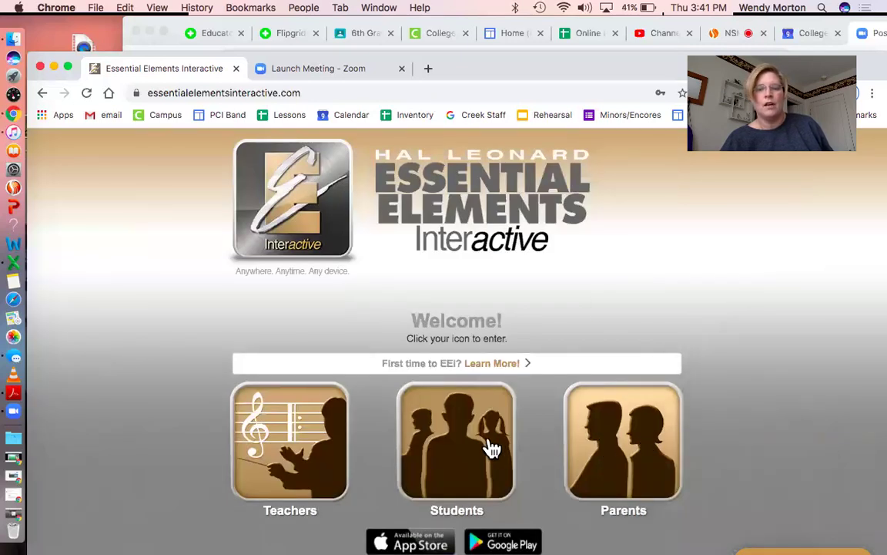
pyautogui.click(456, 440)
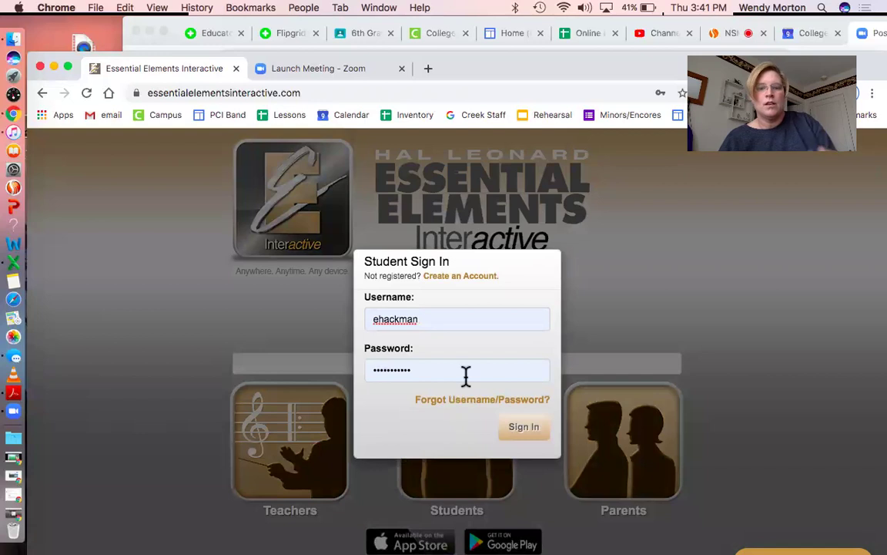
pyautogui.click(524, 428)
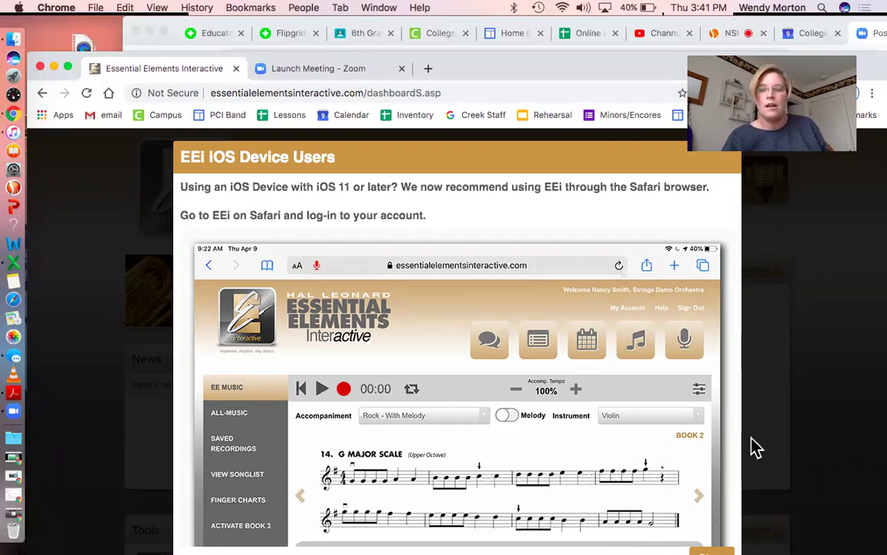
# Close the leftover Zoom browser window.
pyautogui.scroll(-2, 758, 439)
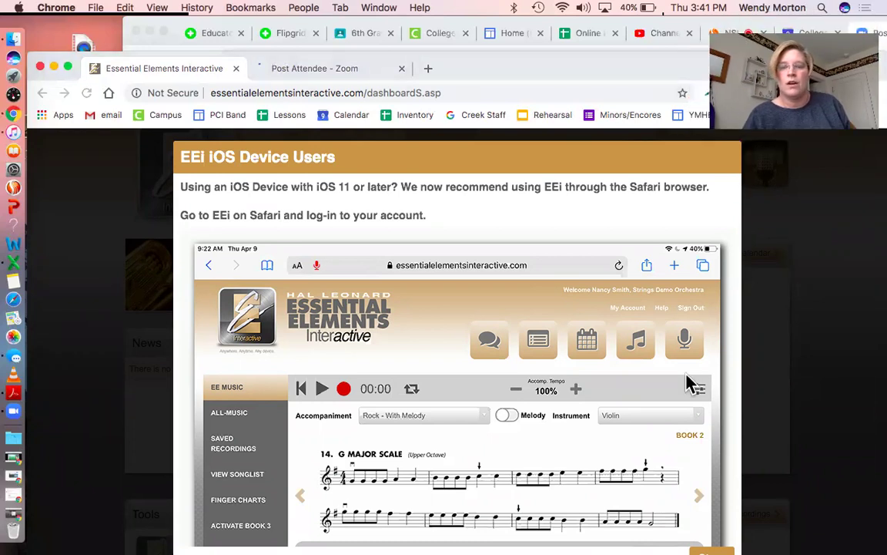
pyautogui.scroll(-3, 686, 375)
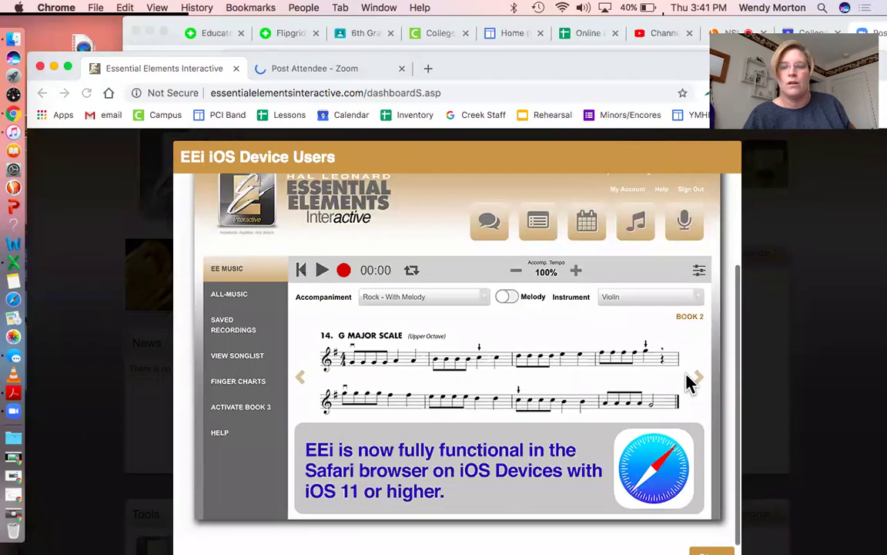
pyautogui.click(643, 30)
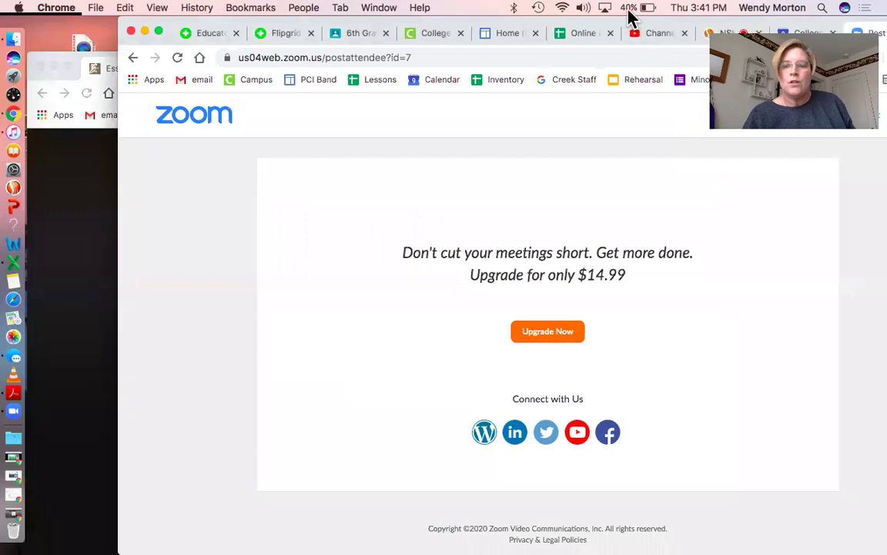
pyautogui.click(138, 32)
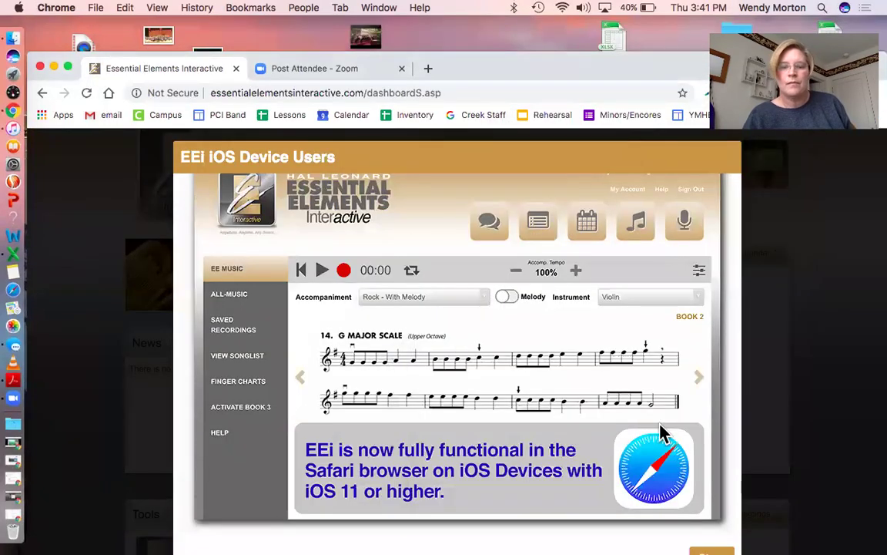
# Dismiss the iOS device users notice and close the e-mail prompt without an address.
pyautogui.scroll(-2, 727, 431)
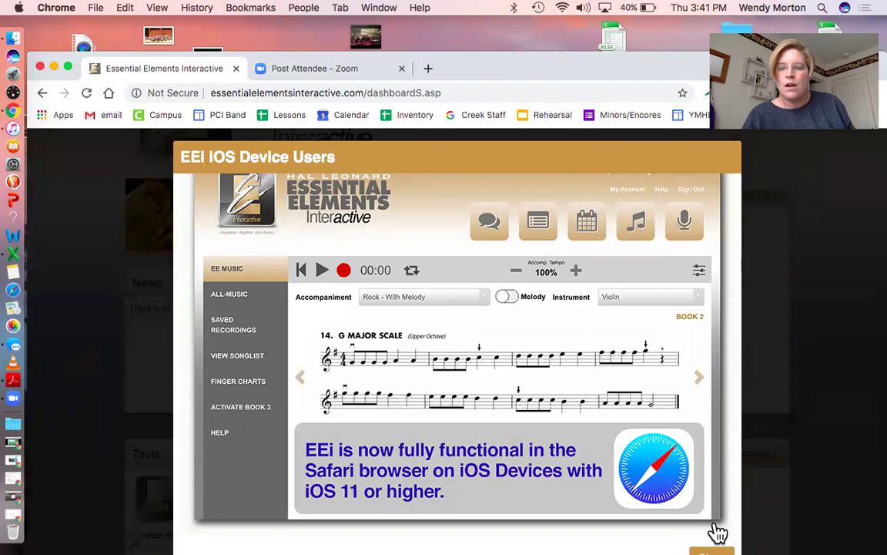
pyautogui.click(713, 548)
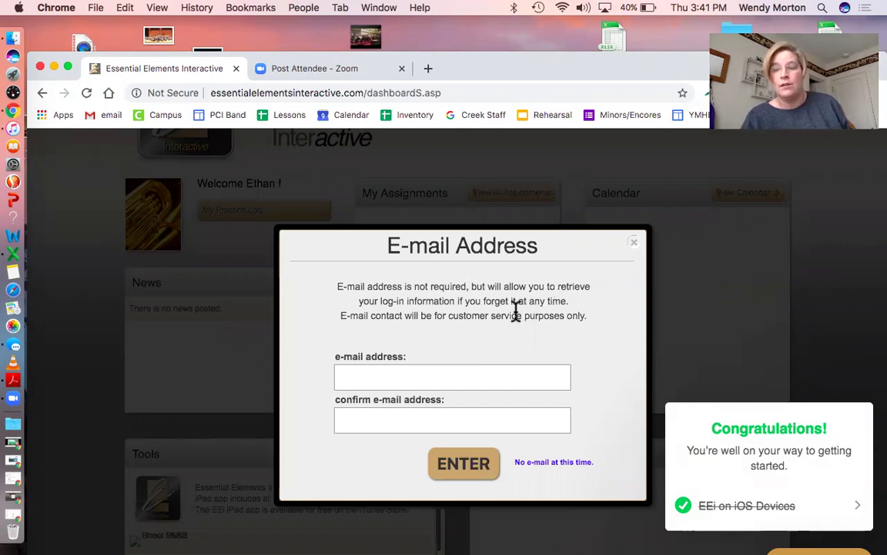
pyautogui.click(634, 244)
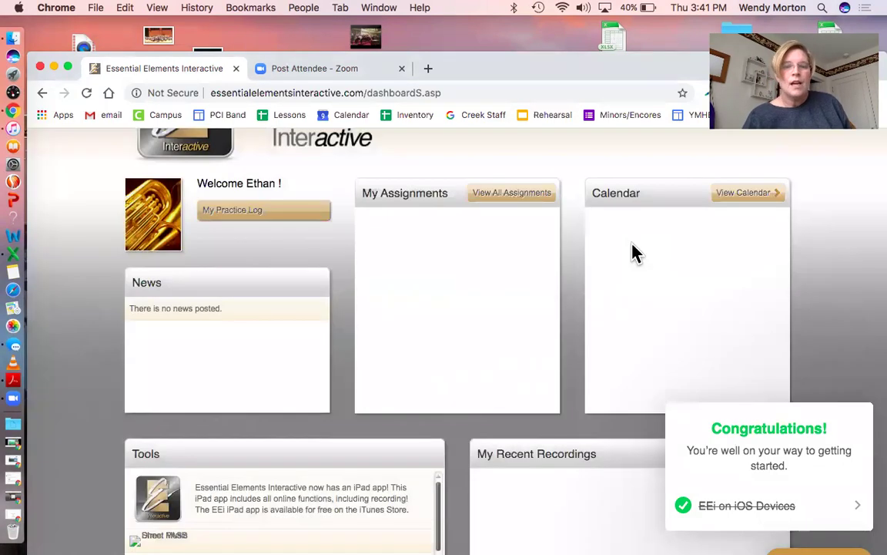
pyautogui.scroll(3, 633, 253)
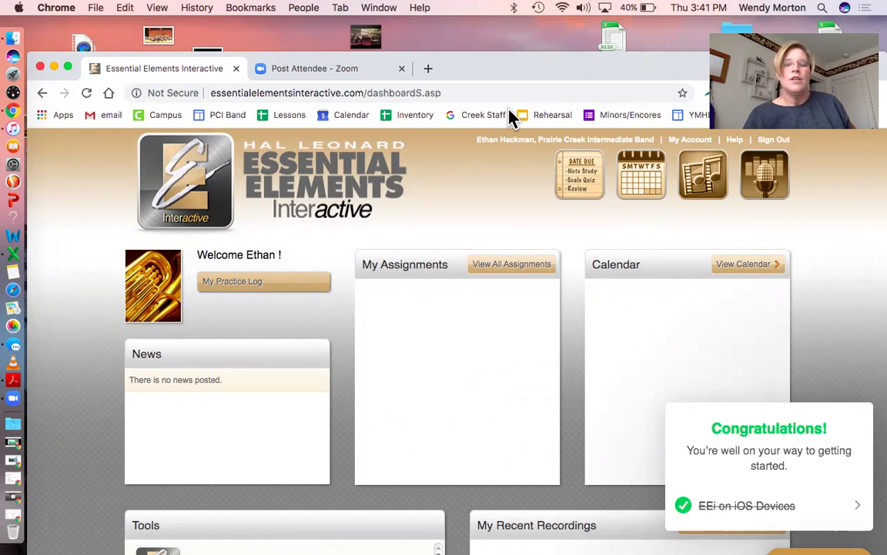
pyautogui.moveTo(471, 91); pyautogui.dragTo(369, 90)
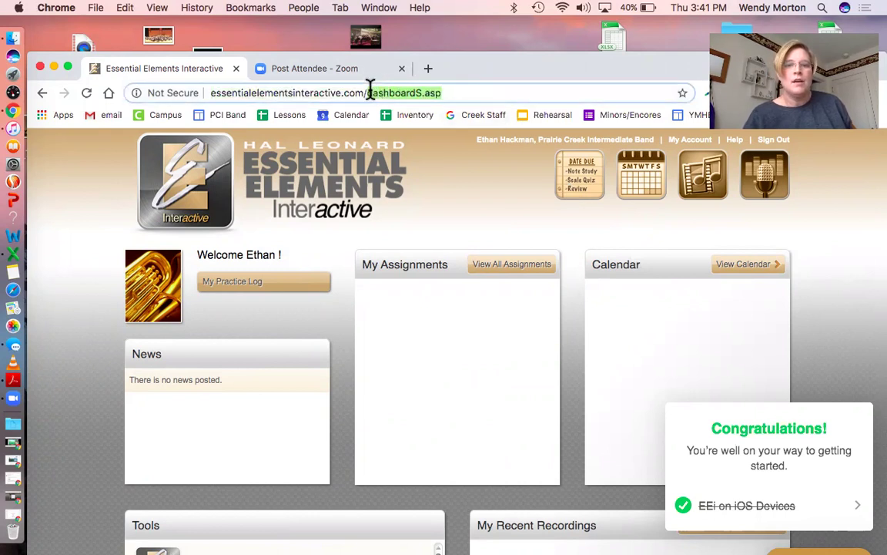
pyautogui.press('BackSpace')
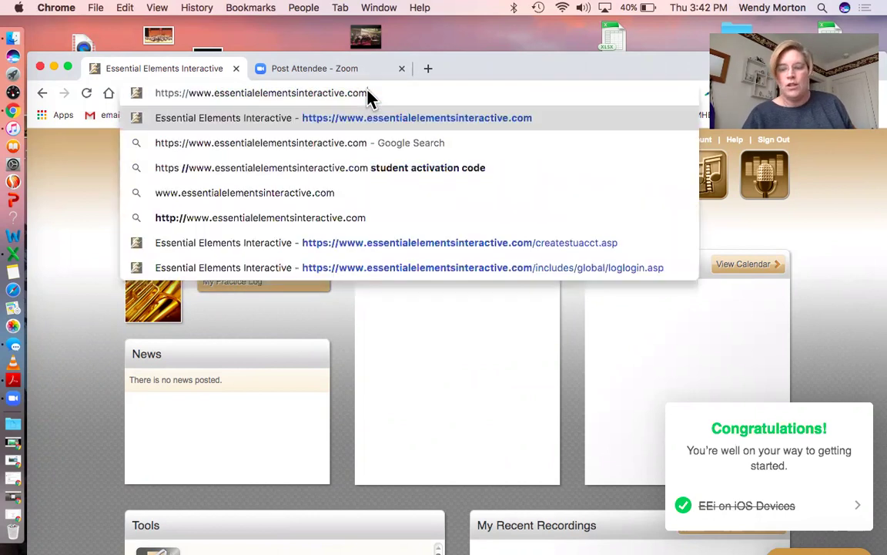
pyautogui.press('Return')
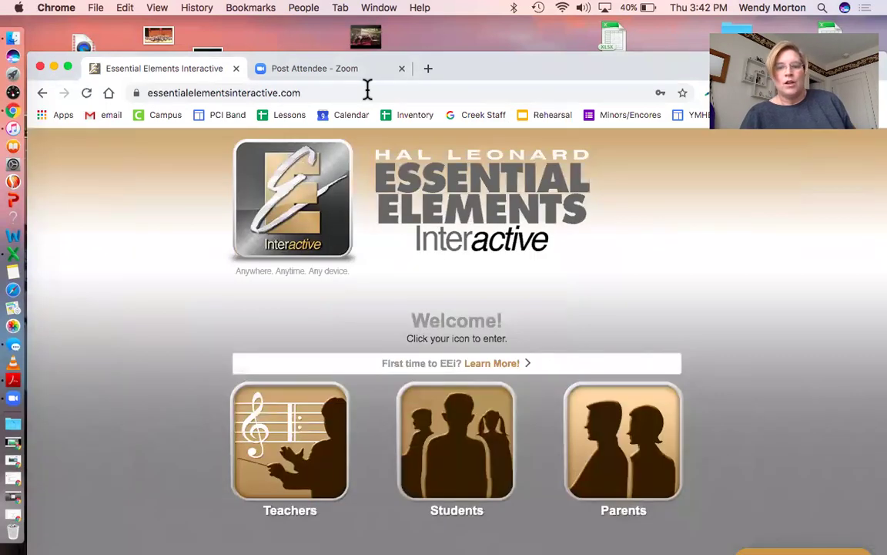
pyautogui.click(485, 454)
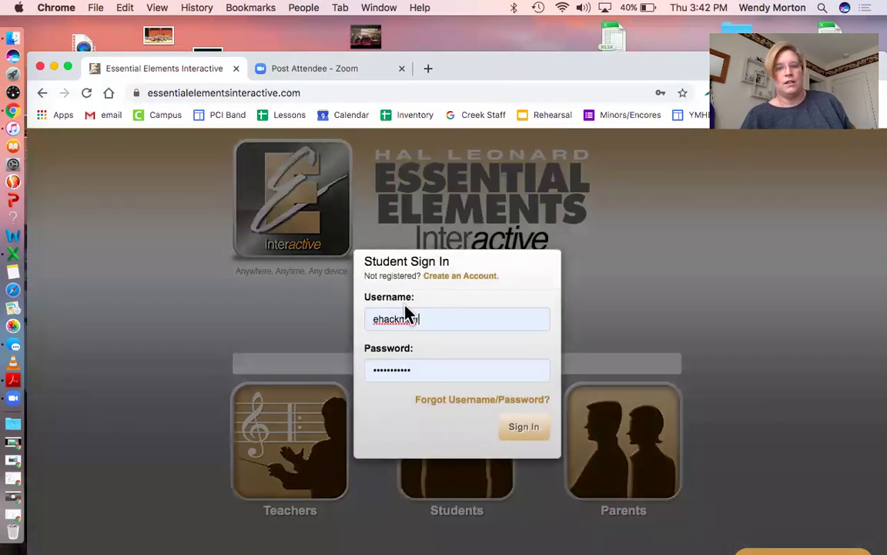
pyautogui.click(530, 429)
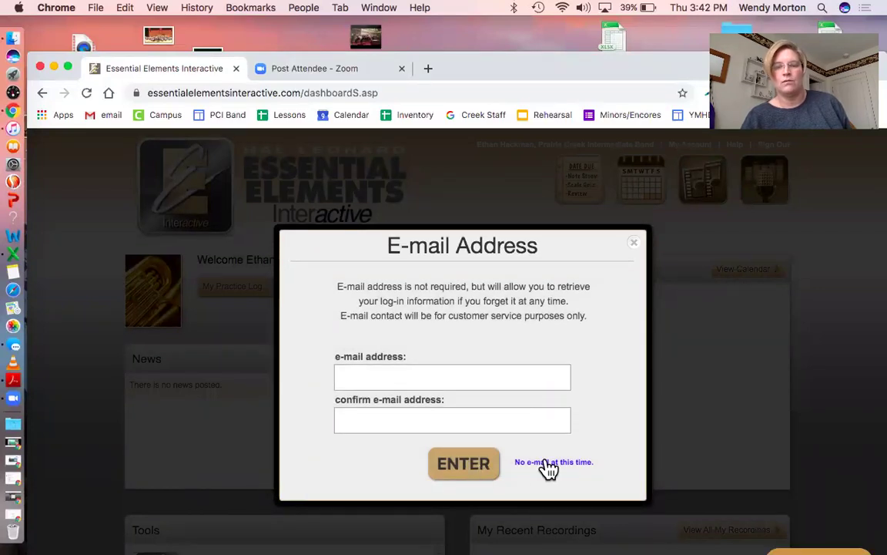
pyautogui.click(635, 240)
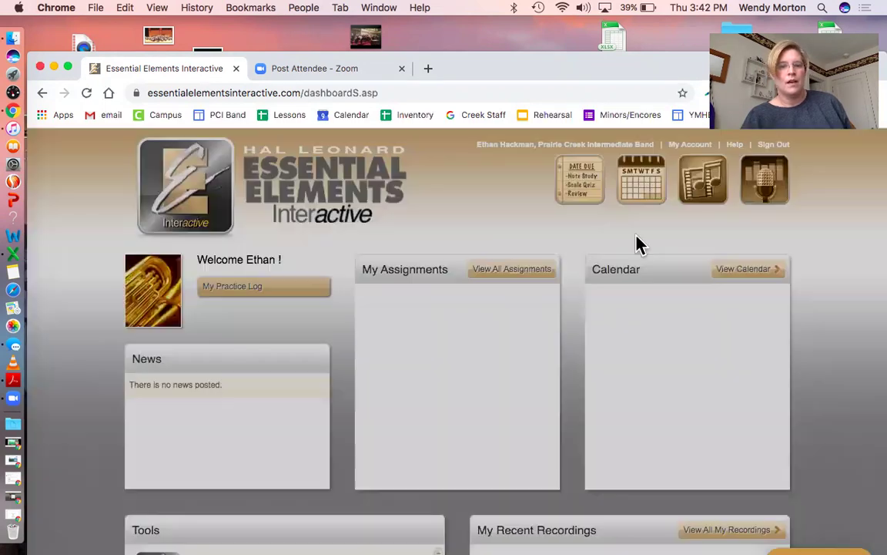